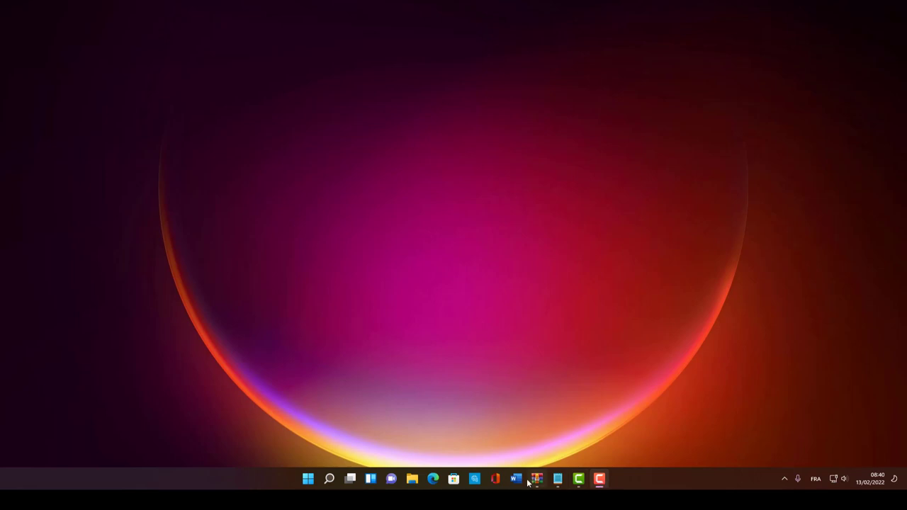
Restore the PDF_Viewer+Key_V.4 archive in WinRAR and open Key.txt in Notepad.
mouse_move(537, 482)
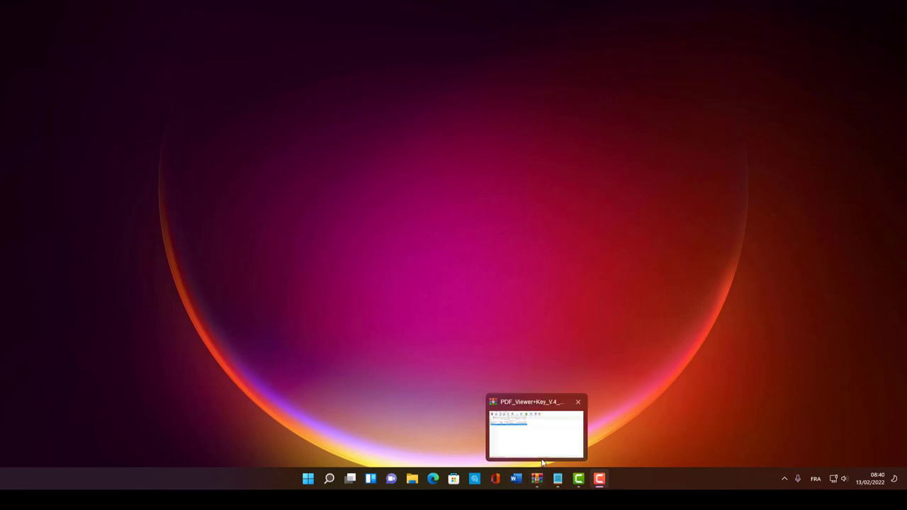
click(537, 482)
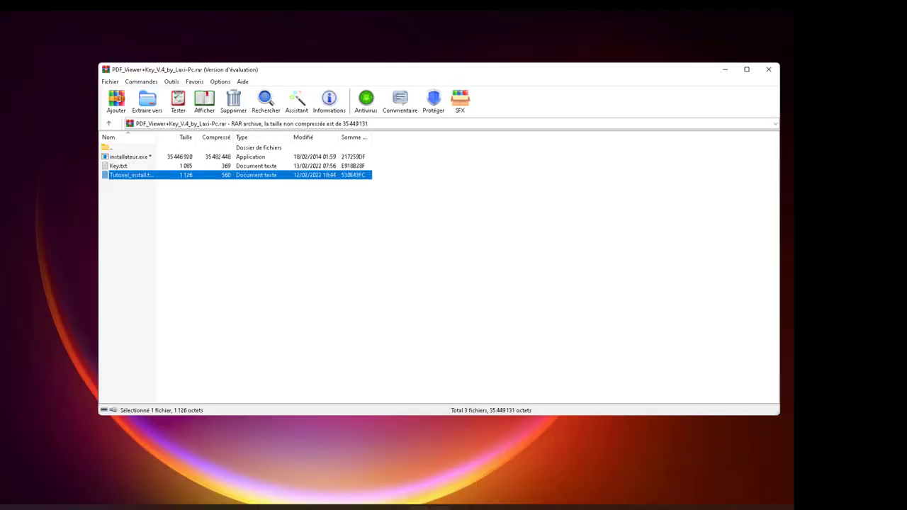
click(566, 481)
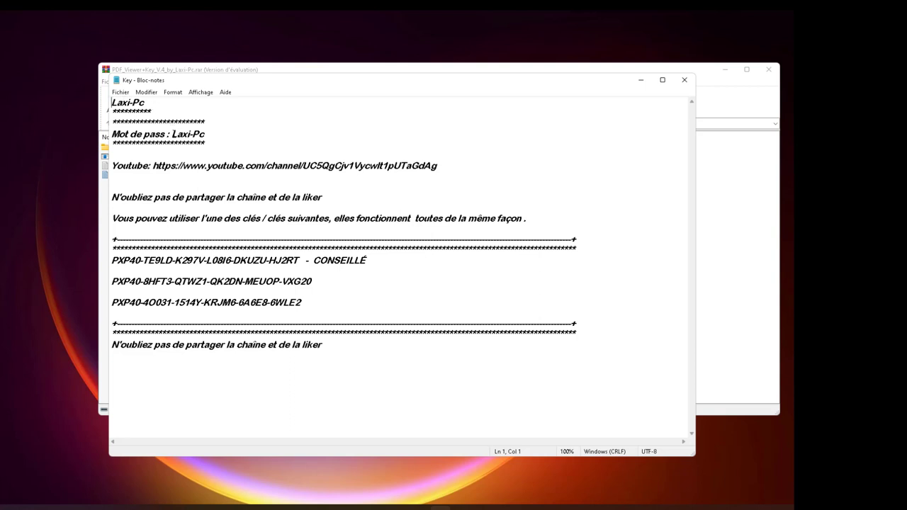
Review the archive password, channel link, three licence keys and closing reminder in Key.txt.
drag(171, 134, 209, 135)
drag(116, 165, 450, 166)
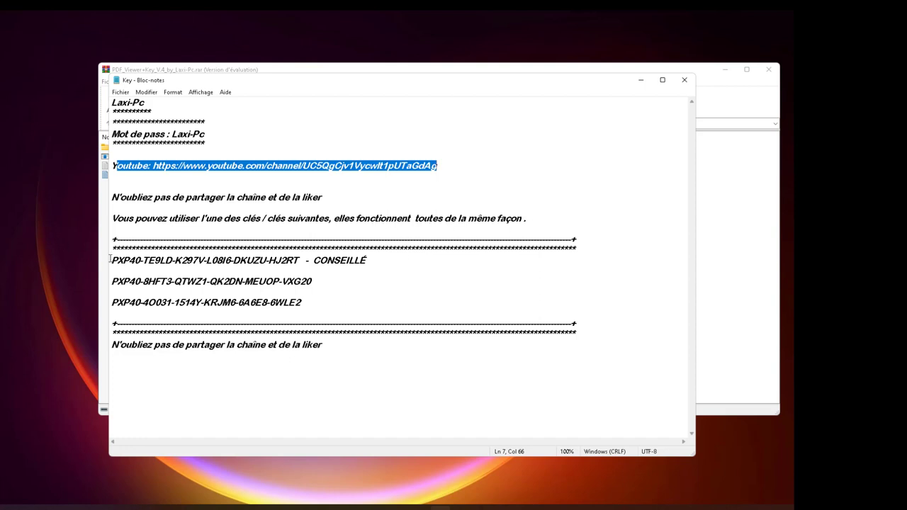
drag(112, 260, 367, 261)
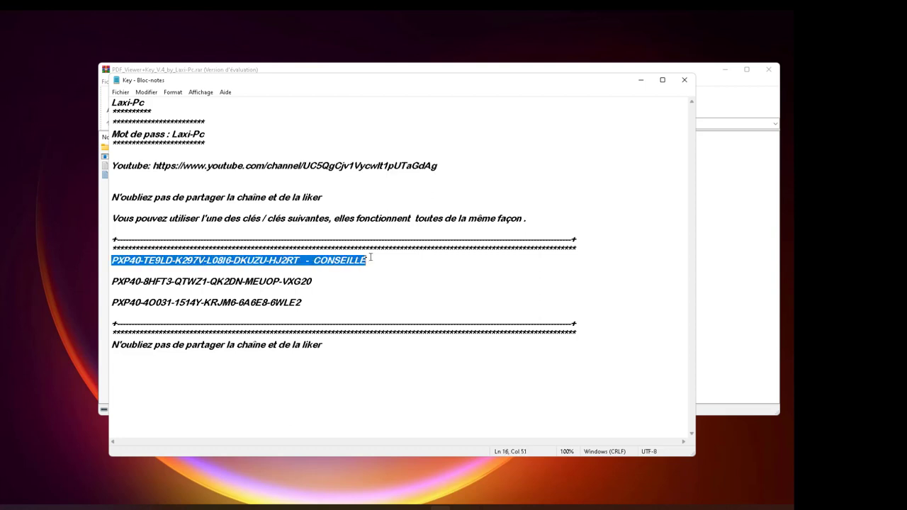
drag(112, 282, 339, 284)
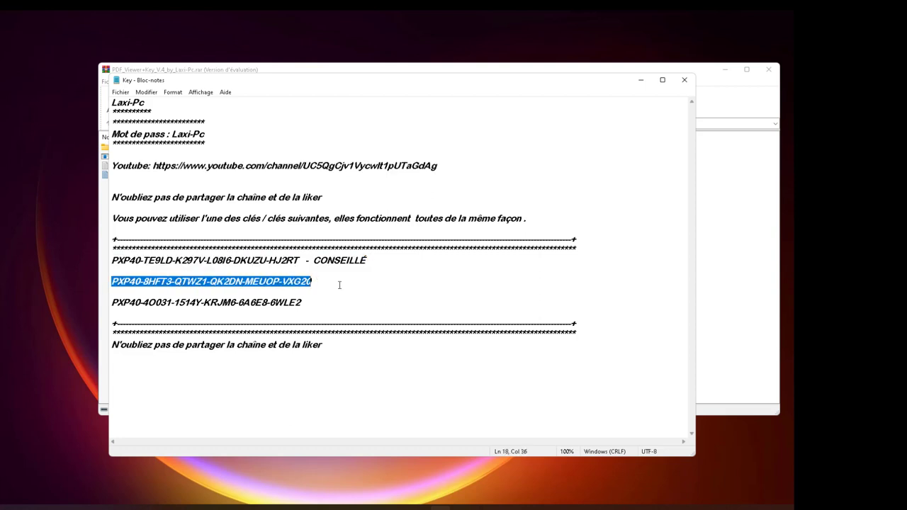
drag(113, 302, 342, 304)
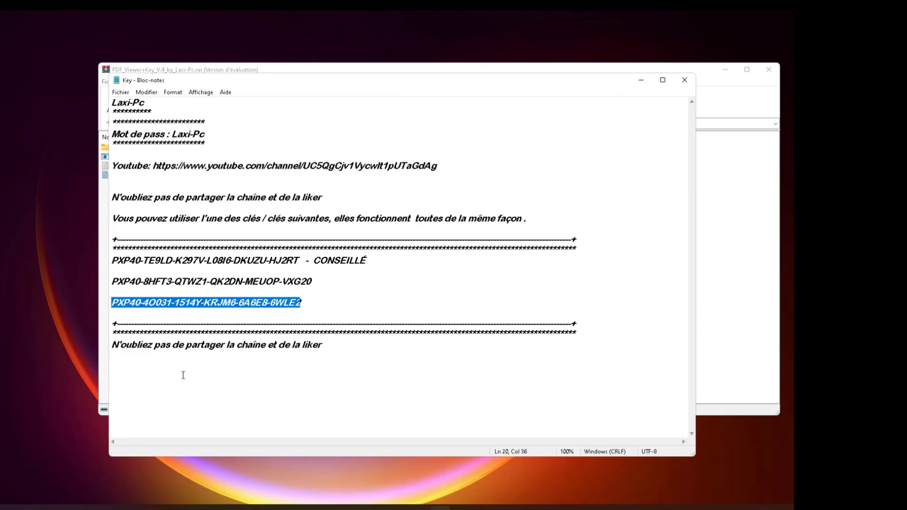
drag(326, 346, 110, 345)
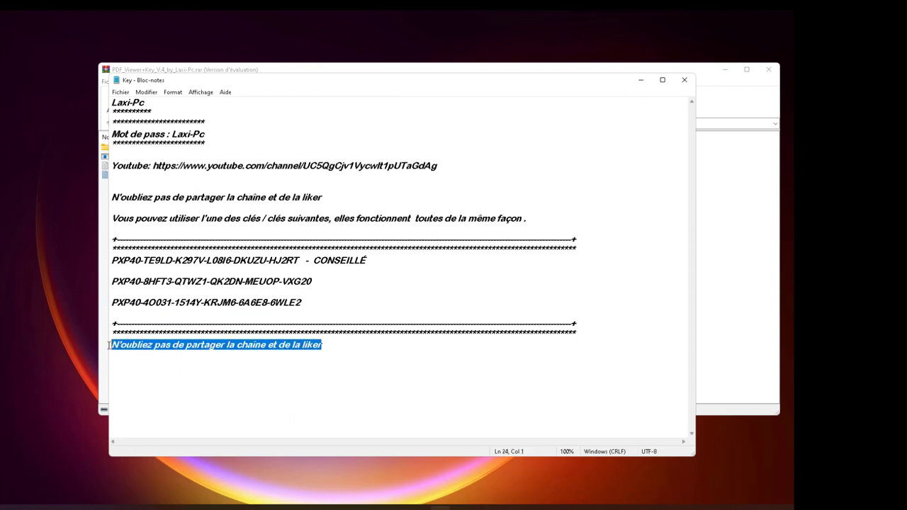
Minimize Key.txt, reopen it from the archive, then close it.
click(639, 83)
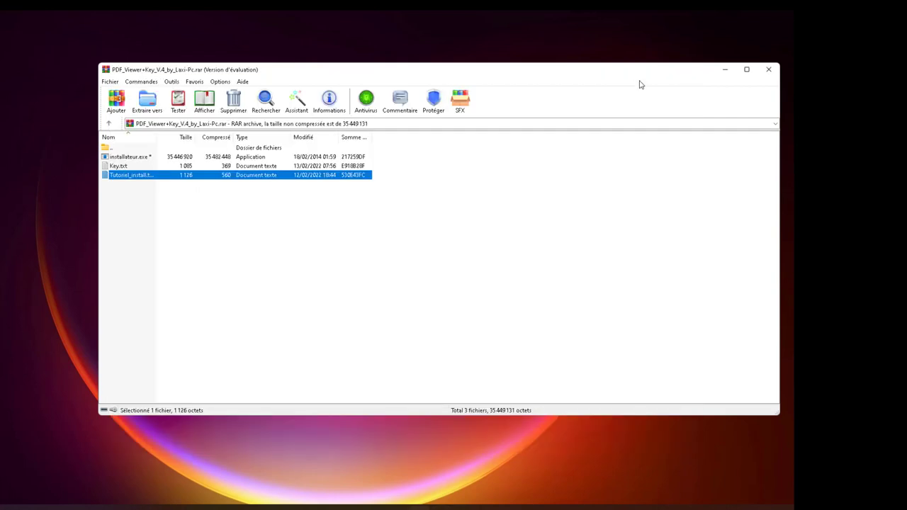
double_click(119, 167)
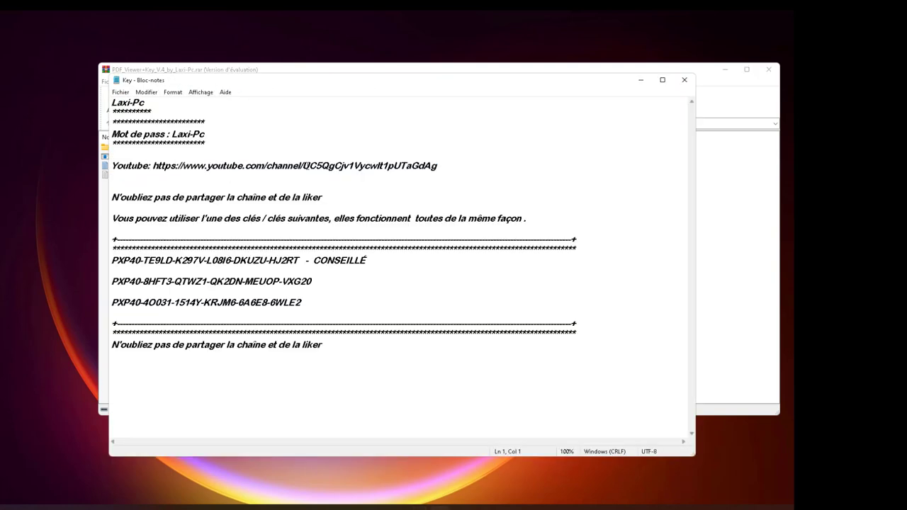
click(685, 81)
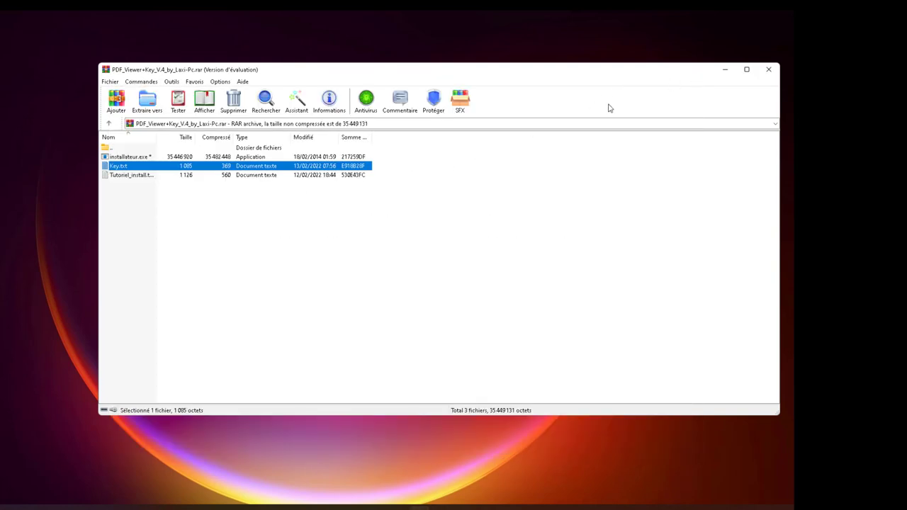
Unlock Tutoriel_install.txt with the archive password, read it, then minimize Notepad.
double_click(147, 177)
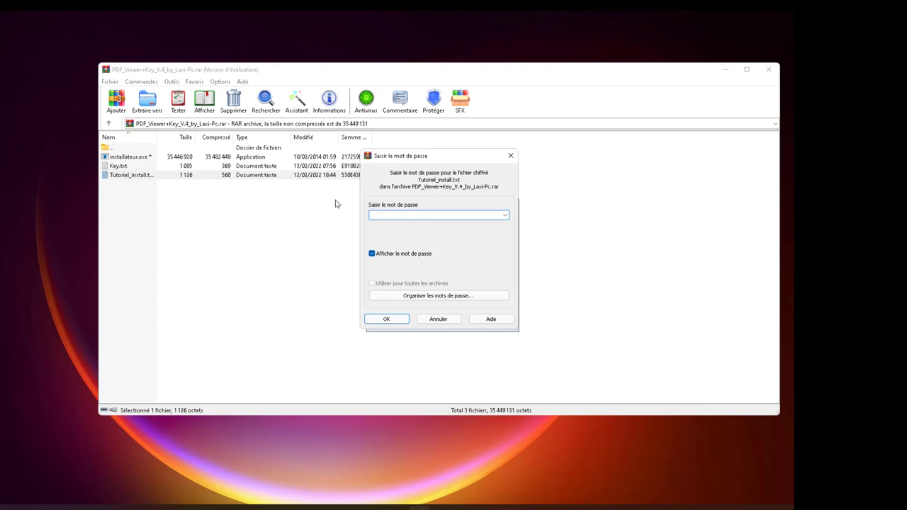
text(Laxi-Pc)
click(387, 320)
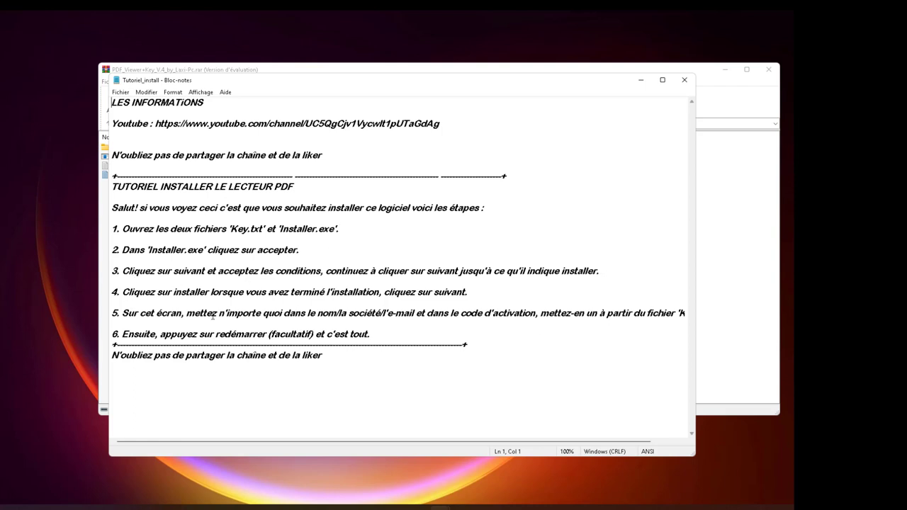
click(641, 80)
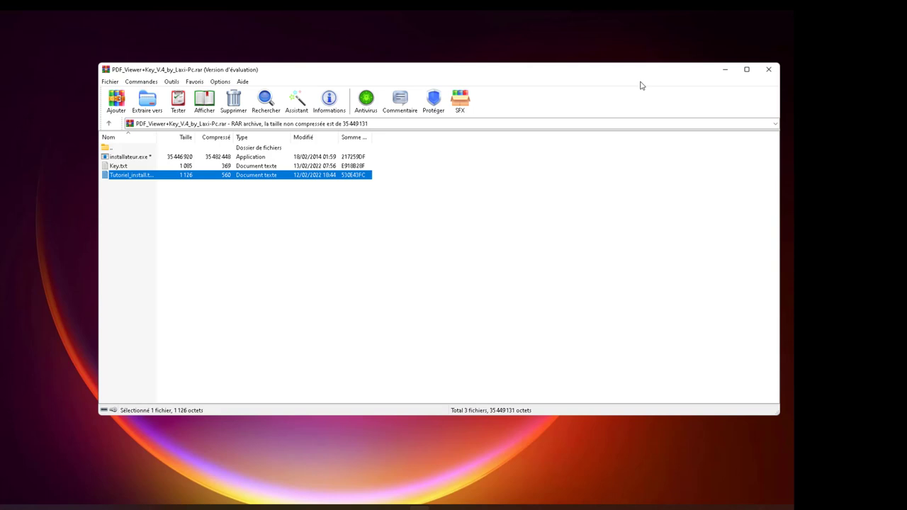
Launch installateur.exe with the archive password and minimize WinRAR to reveal its language prompt.
double_click(141, 161)
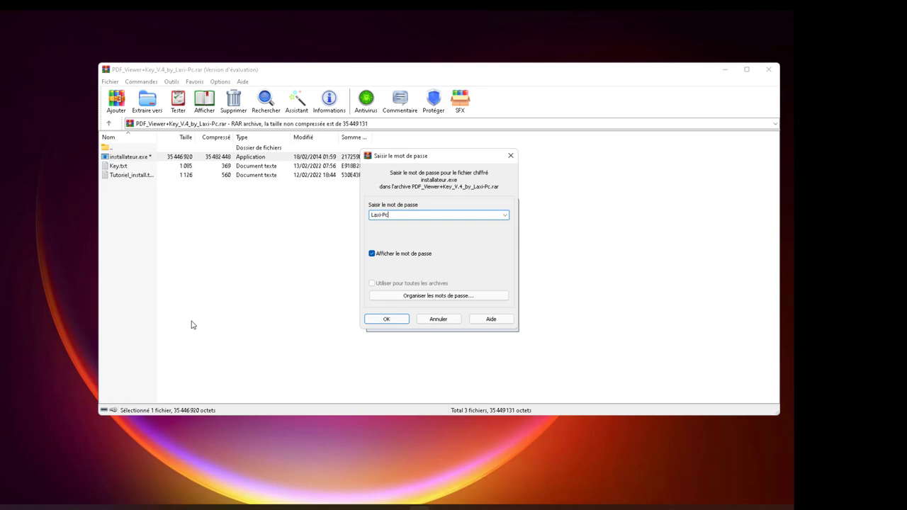
key(Return)
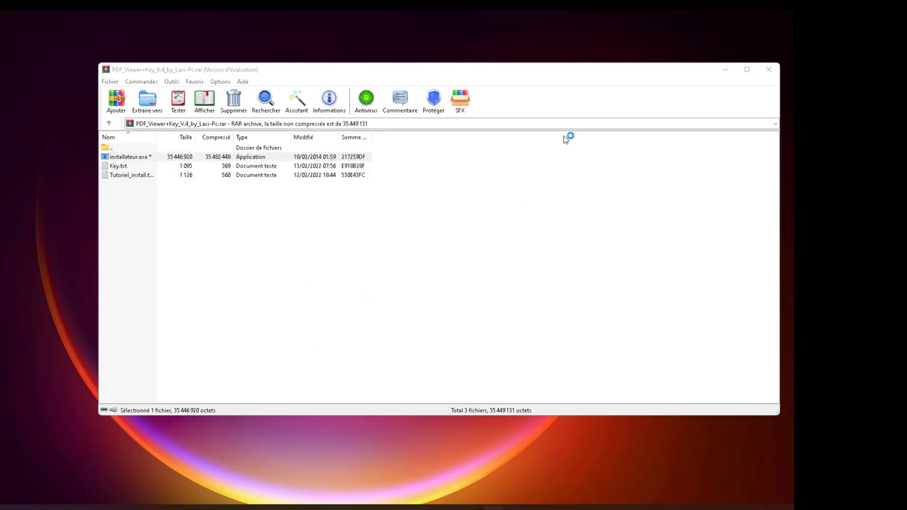
click(725, 70)
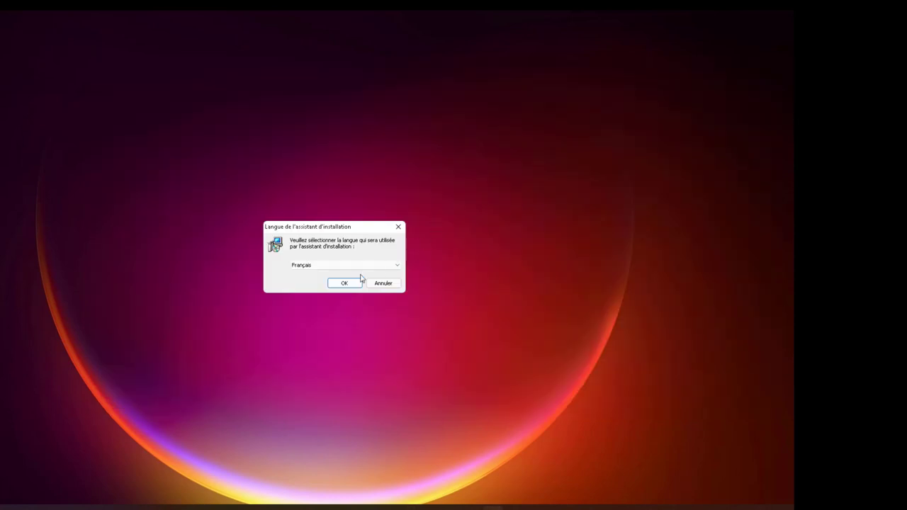
Choose the installer language, pass the welcome page and accept the licence agreement.
click(390, 267)
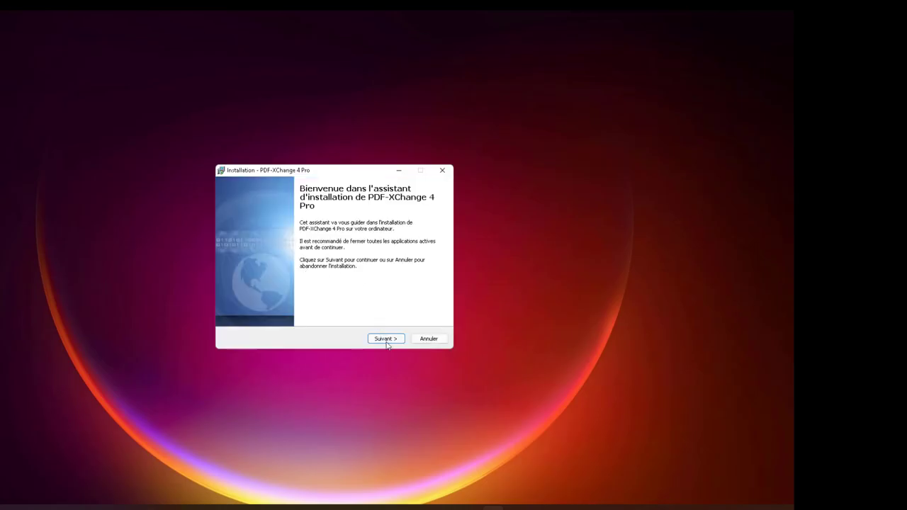
click(386, 339)
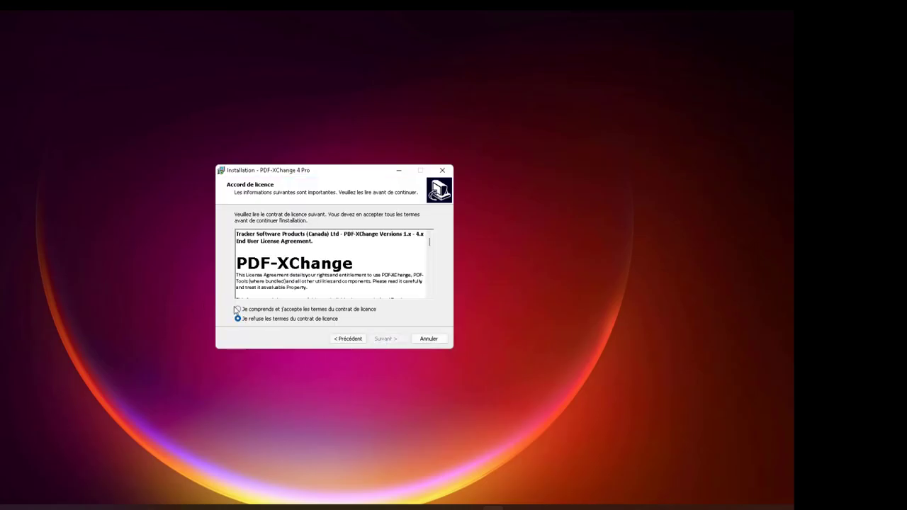
click(237, 309)
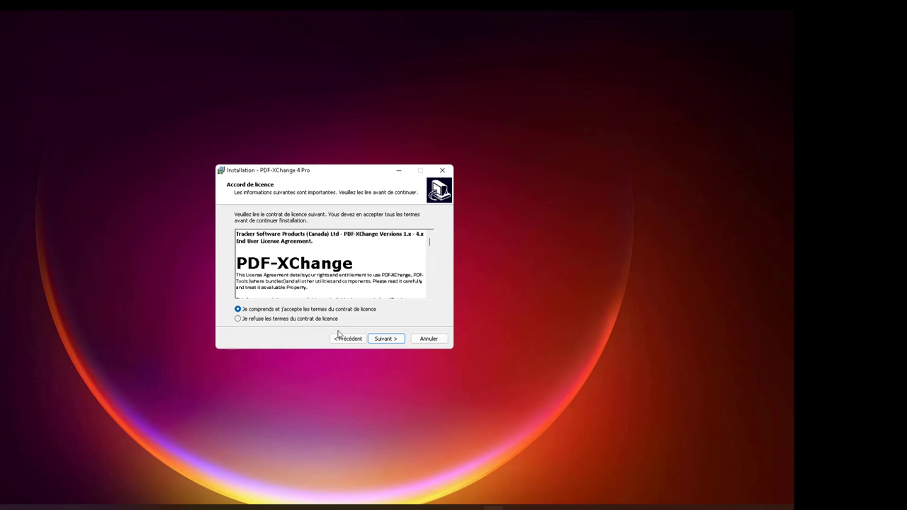
click(385, 339)
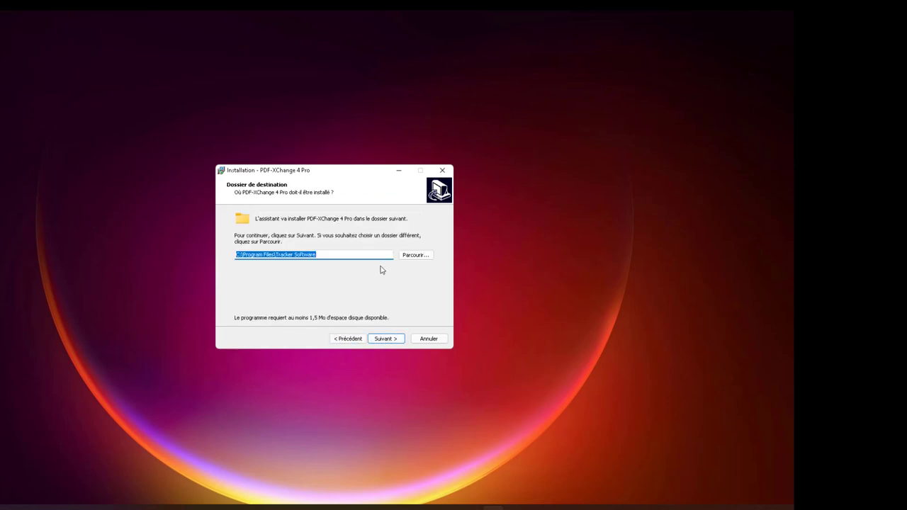
Keep the default folder, full components, Start-menu folder, desktop icon and Office add-in, and install.
click(381, 341)
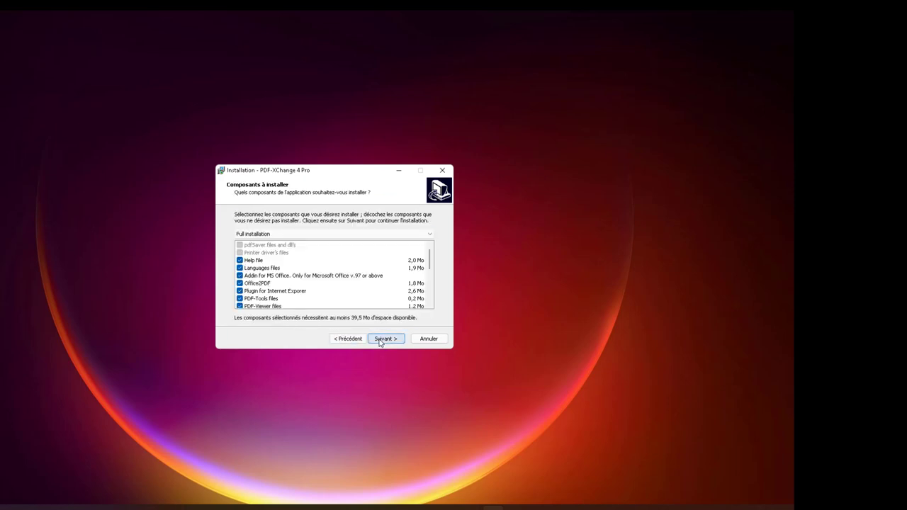
click(380, 341)
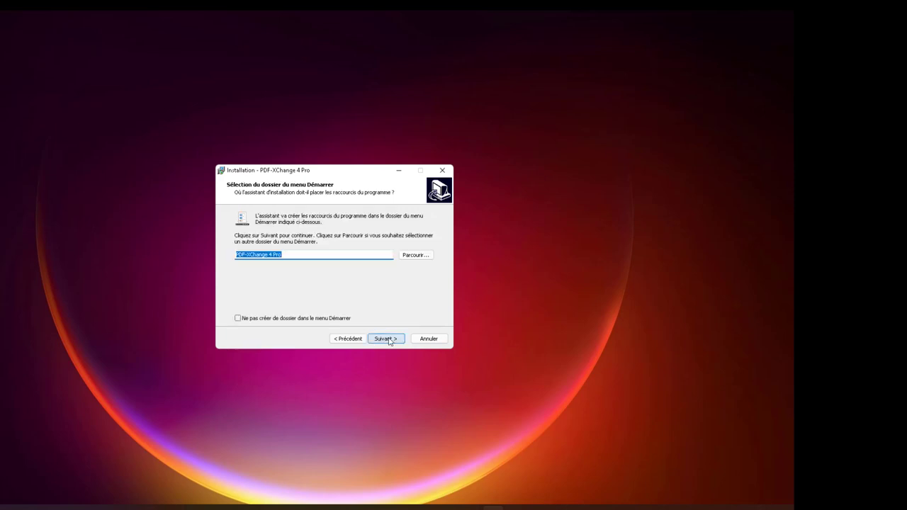
click(386, 339)
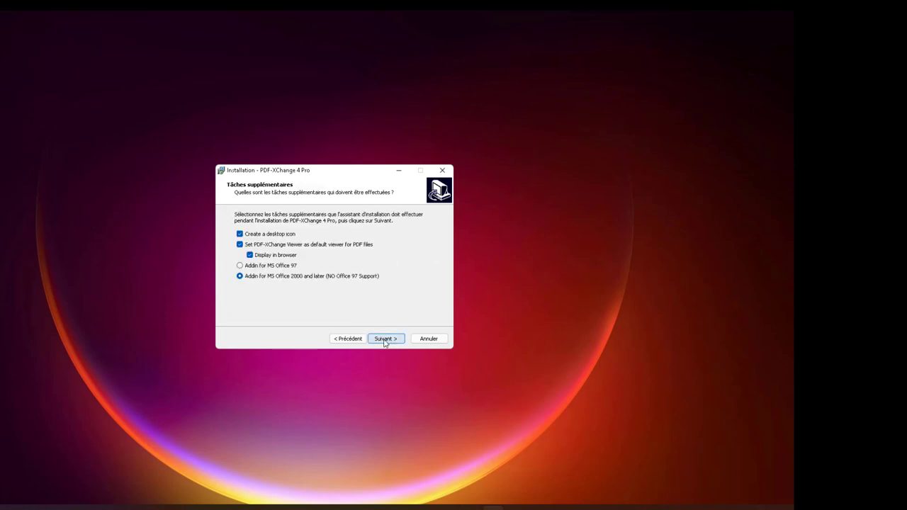
click(386, 341)
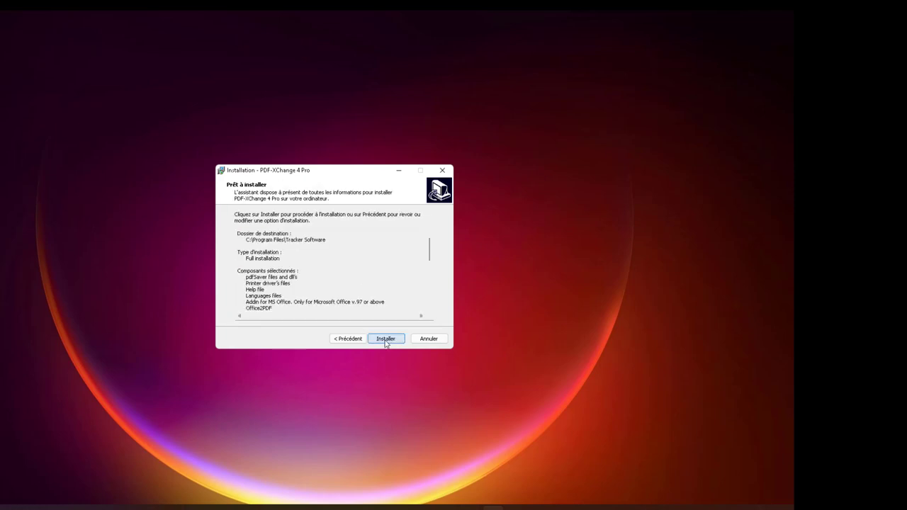
click(388, 341)
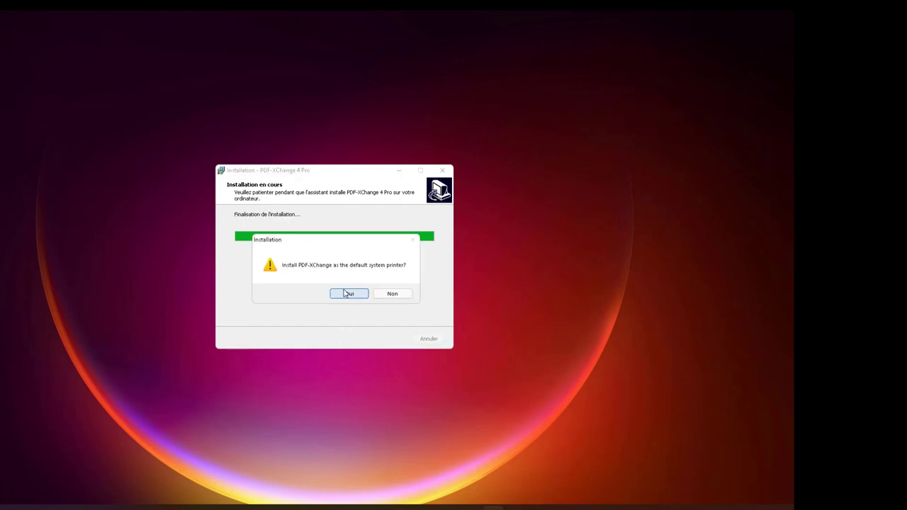
Answer Non to the default-printer question and continue past the registration notes.
click(393, 295)
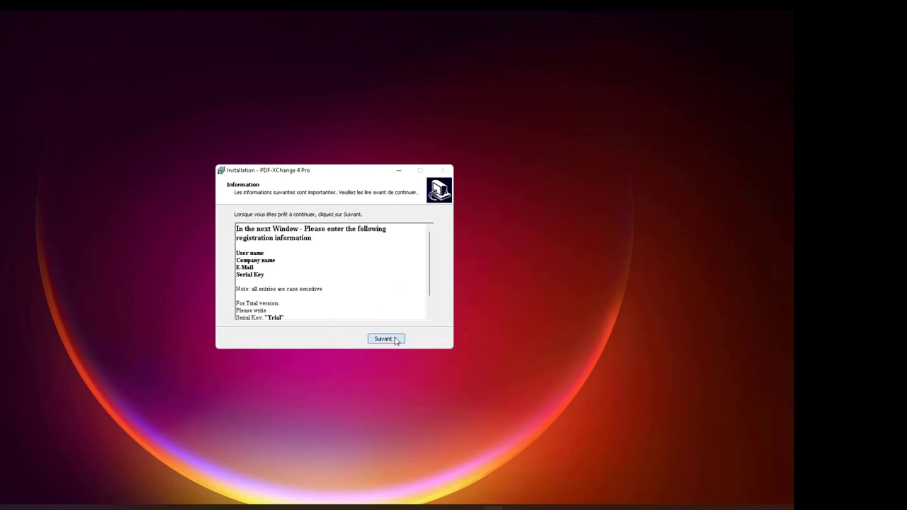
scroll(318, 305, down, 1)
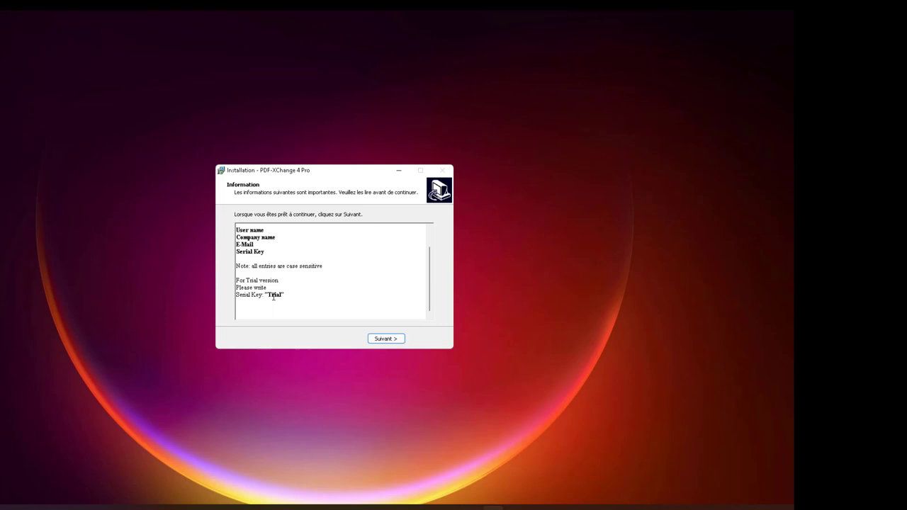
click(386, 340)
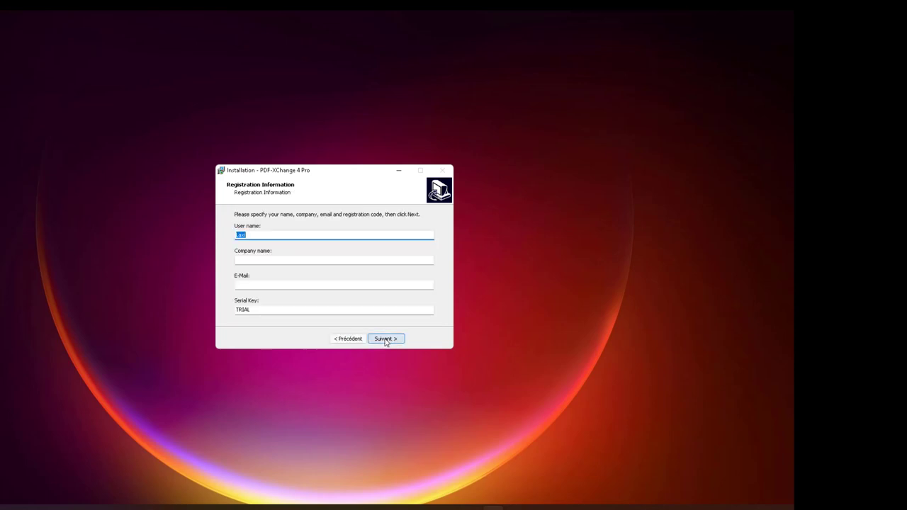
Clear the TRIAL serial key and copy the first licence key from Key.txt.
click(253, 309)
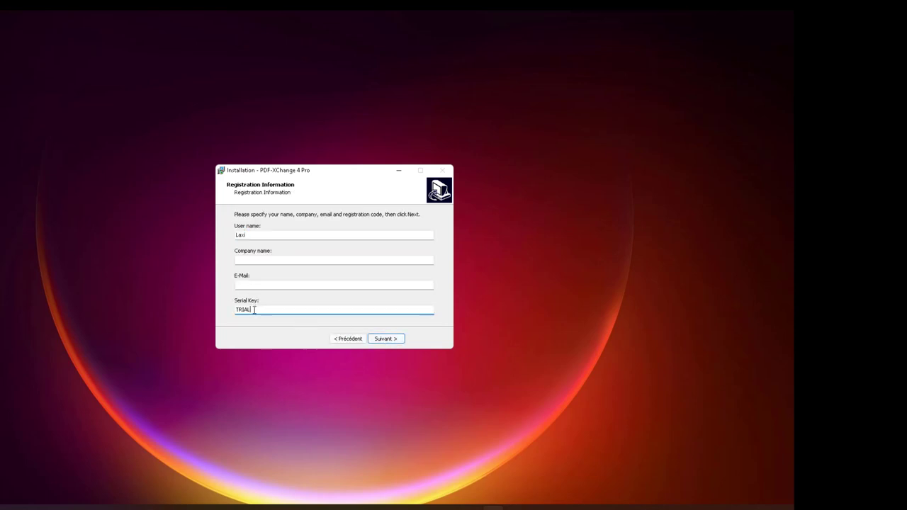
key(BackSpace)
key(BackSpace)
key(BackSpace)
key(BackSpace)
click(430, 508)
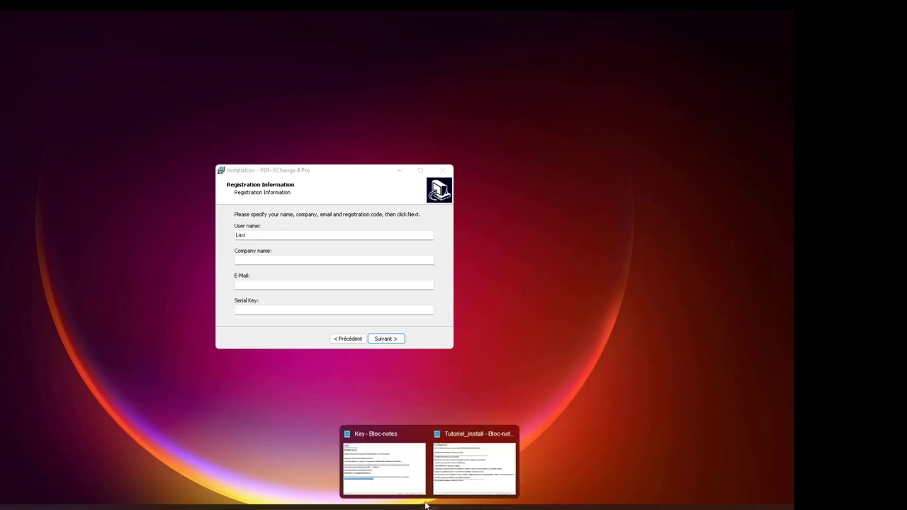
click(397, 469)
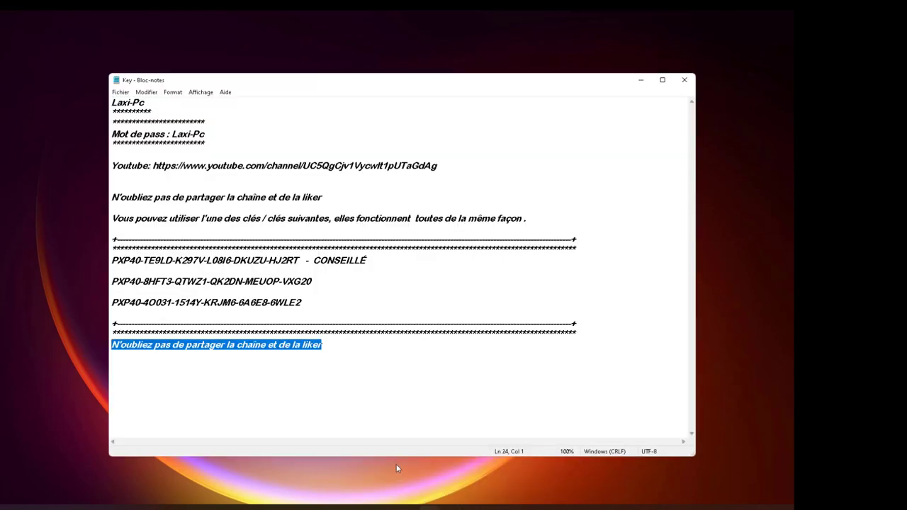
drag(299, 261, 112, 261)
right_click(170, 260)
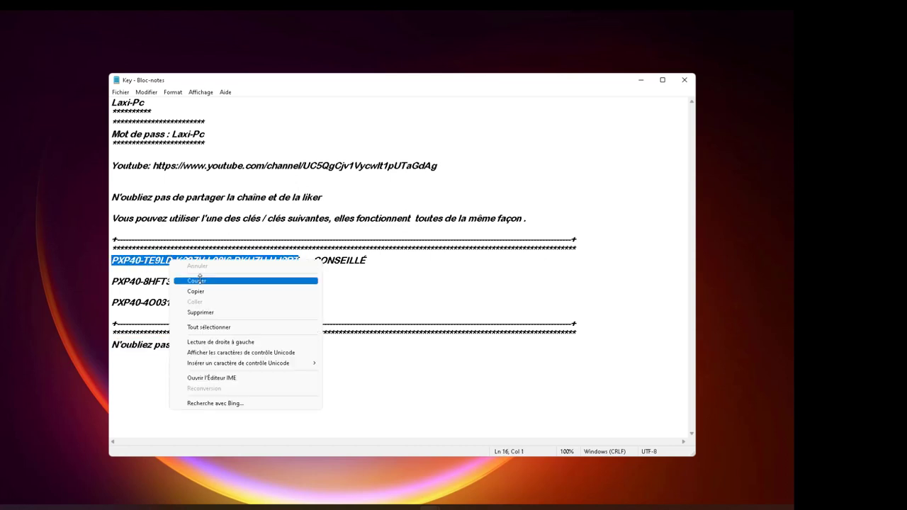
click(200, 291)
Paste the copied key into Serial Key and submit the registration.
click(640, 79)
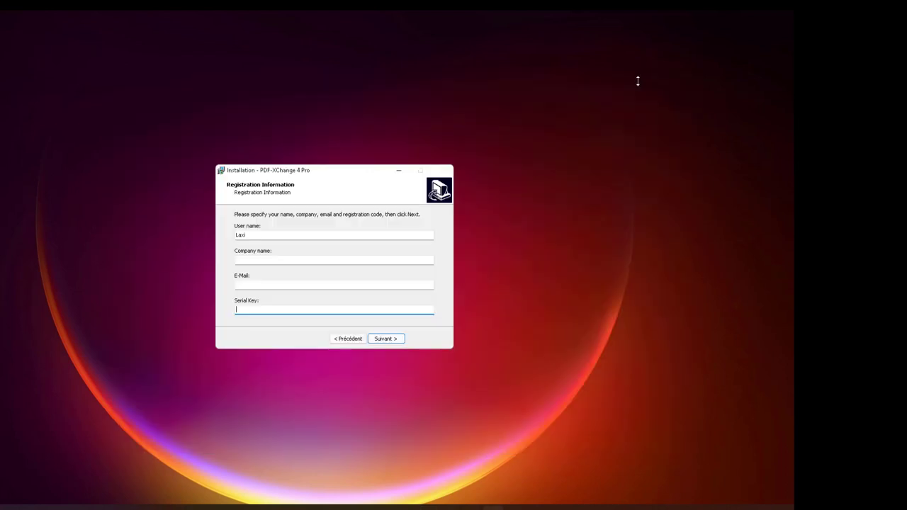
right_click(245, 309)
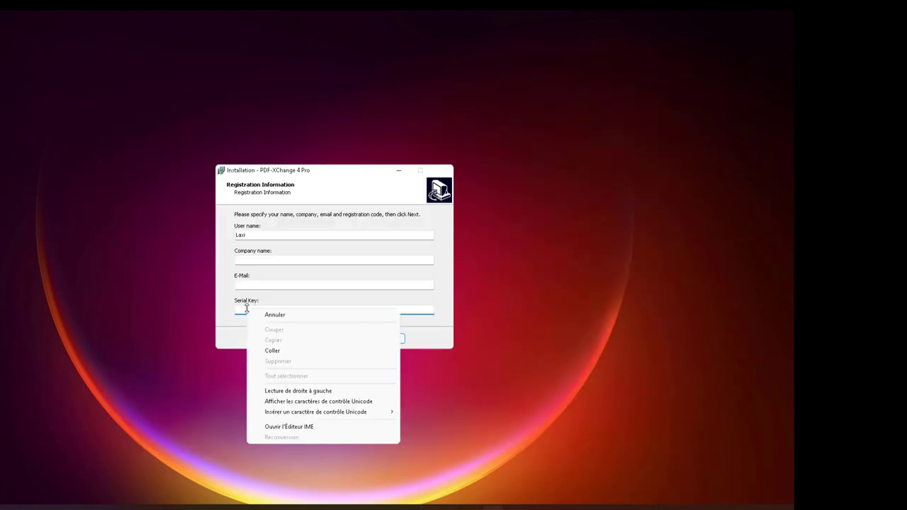
click(272, 349)
key(Return)
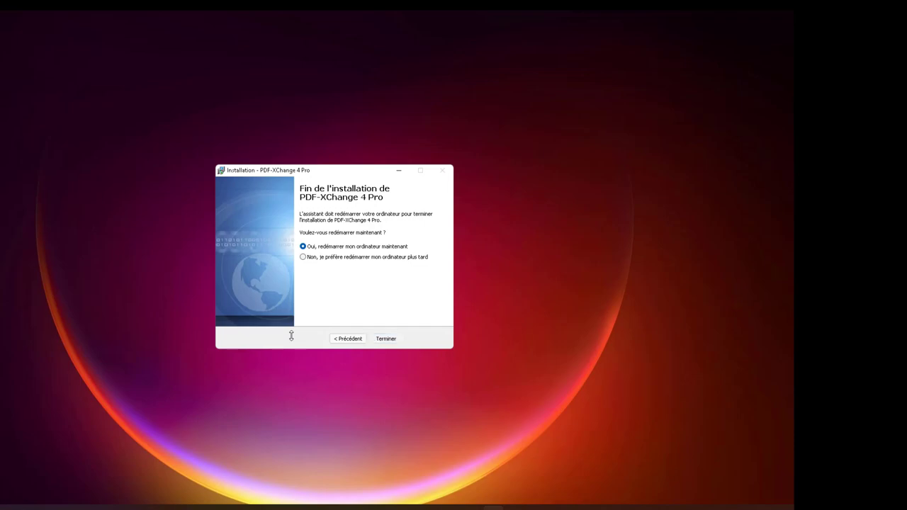
Close the finished installer and drag the PDF-Viewer, Office2PDF and PDF-Tools 4 shortcuts right.
key(Return)
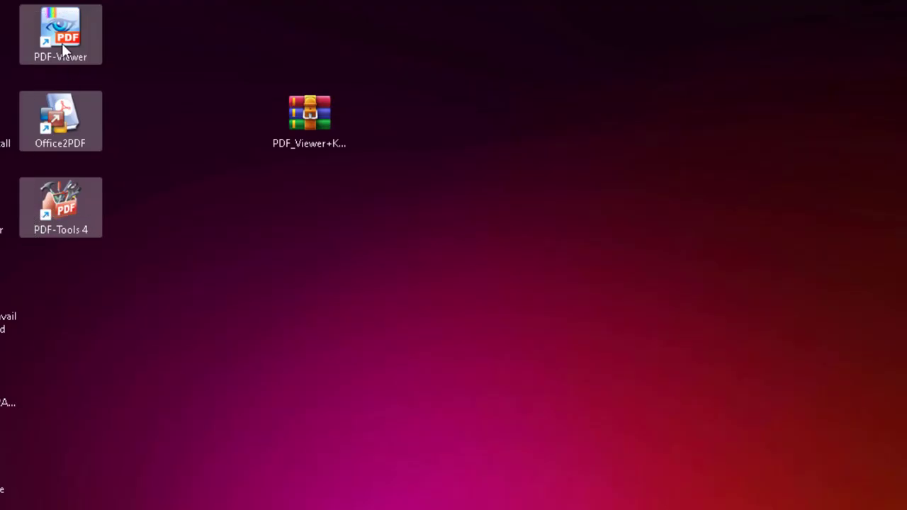
drag(61, 43, 571, 227)
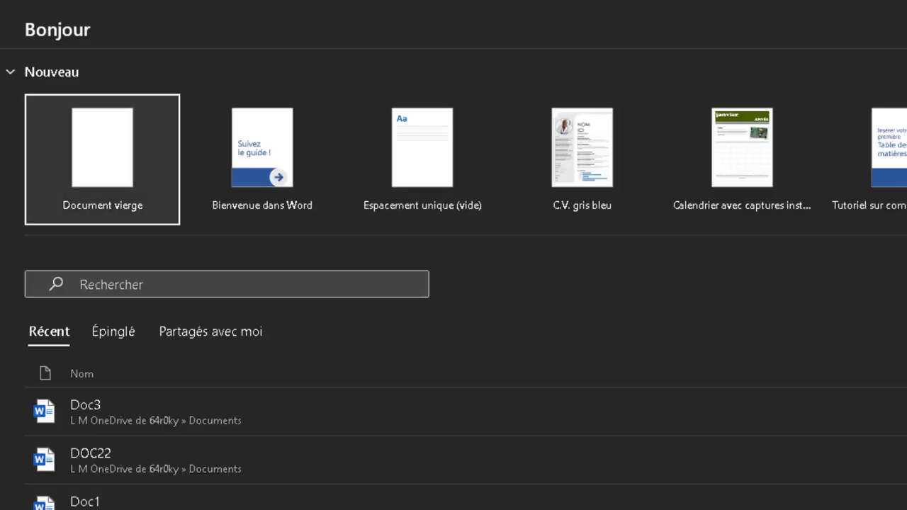
Create a blank Word document, view the PDF-XChange 4 ribbon tab, then close Word.
click(110, 163)
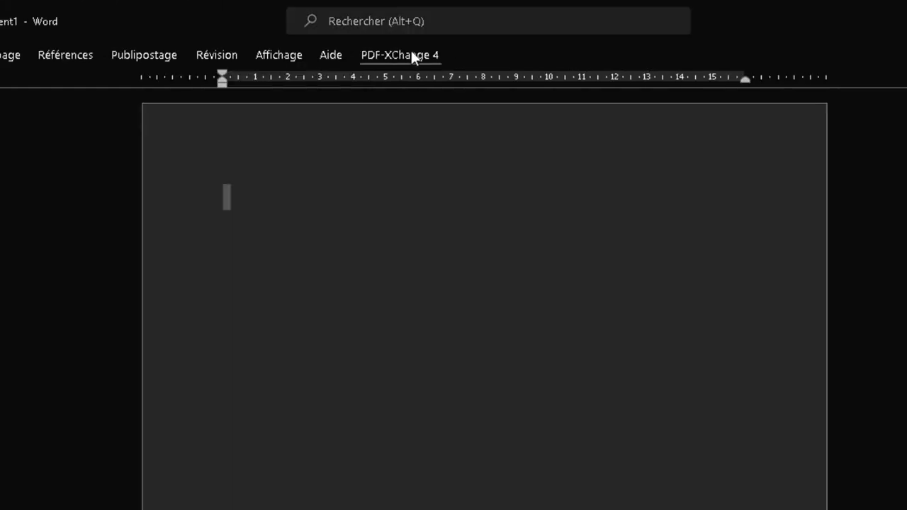
click(616, 34)
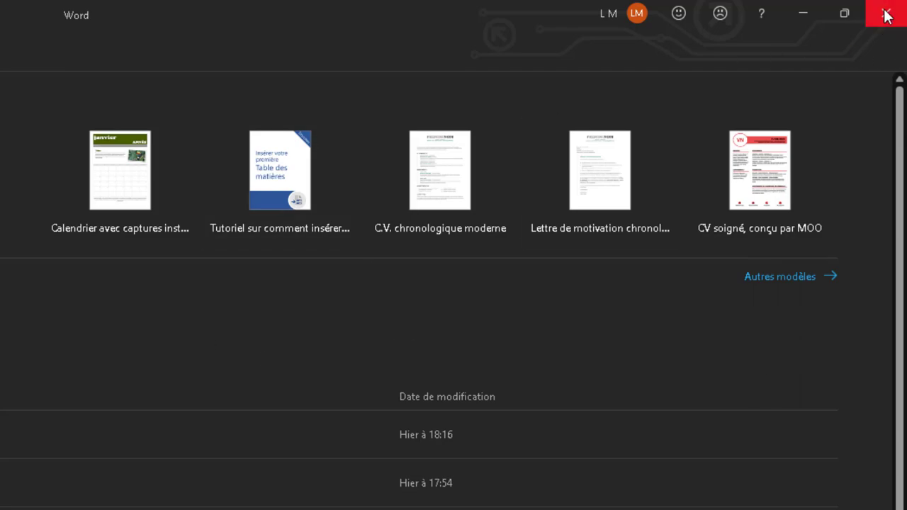
click(885, 15)
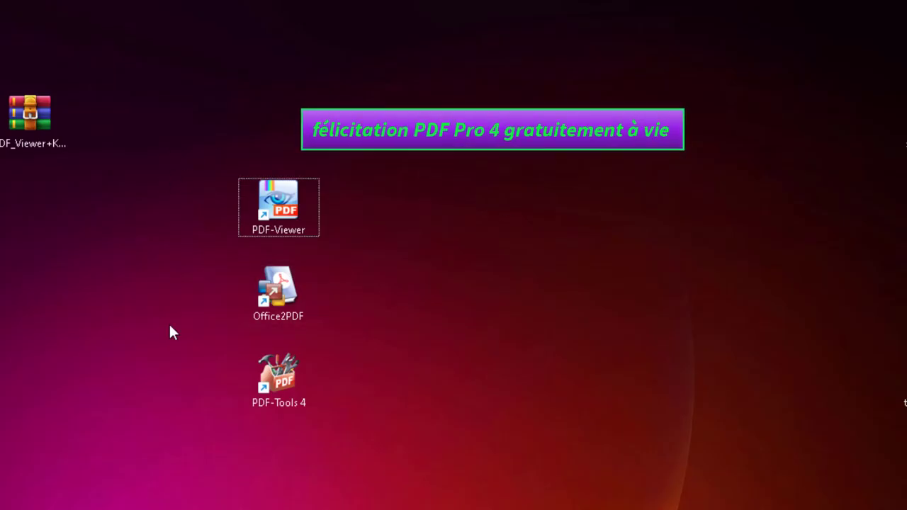
Box-select the PDF-Viewer, Office2PDF and PDF-Tools 4 desktop shortcuts.
drag(180, 141, 356, 442)
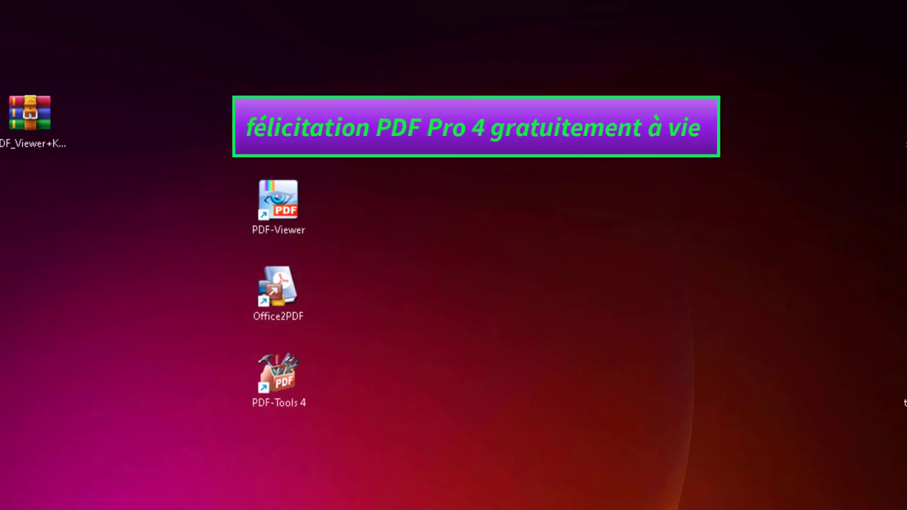